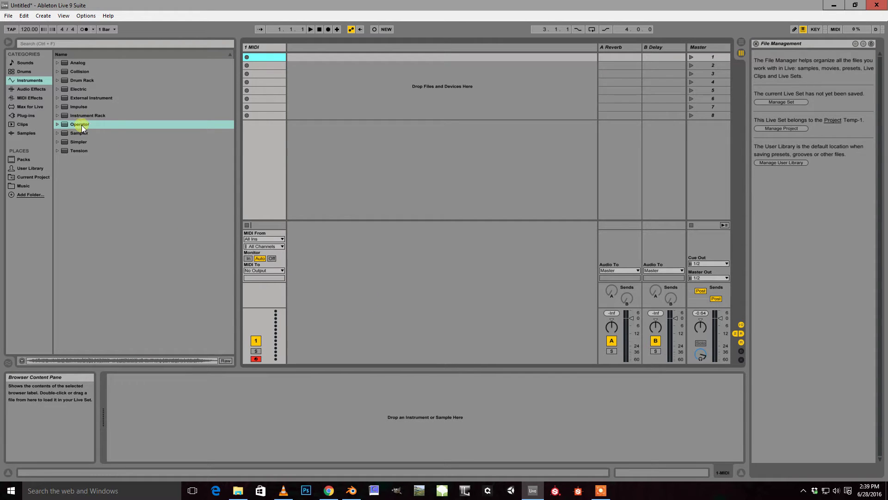
Drag Operator onto the first MIDI track, turning it into 1 Operator
drag(74, 125, 269, 52)
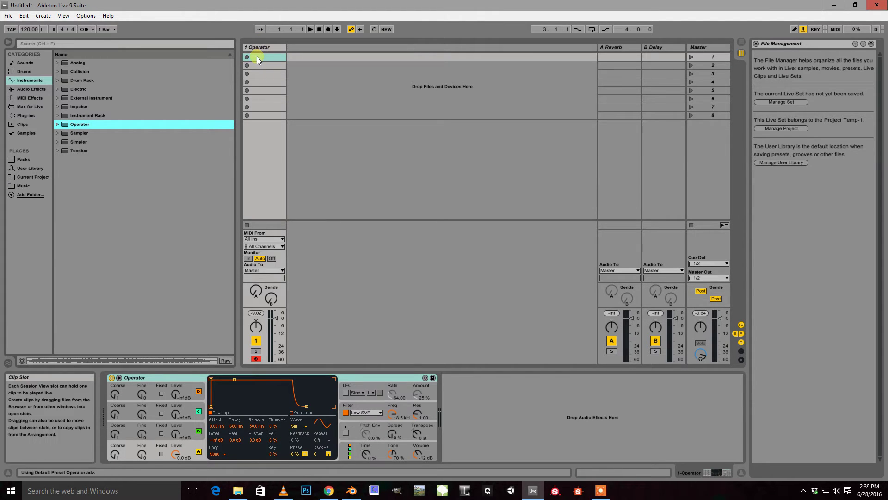
Create an empty MIDI clip in 1 Operator's first slot with a 1/4 fixed grid and envelopes hidden
double_click(256, 57)
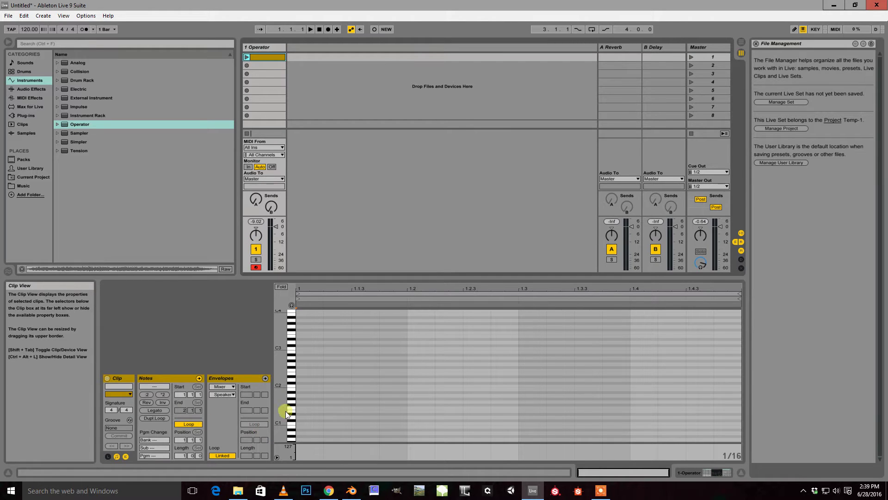
right_click(301, 385)
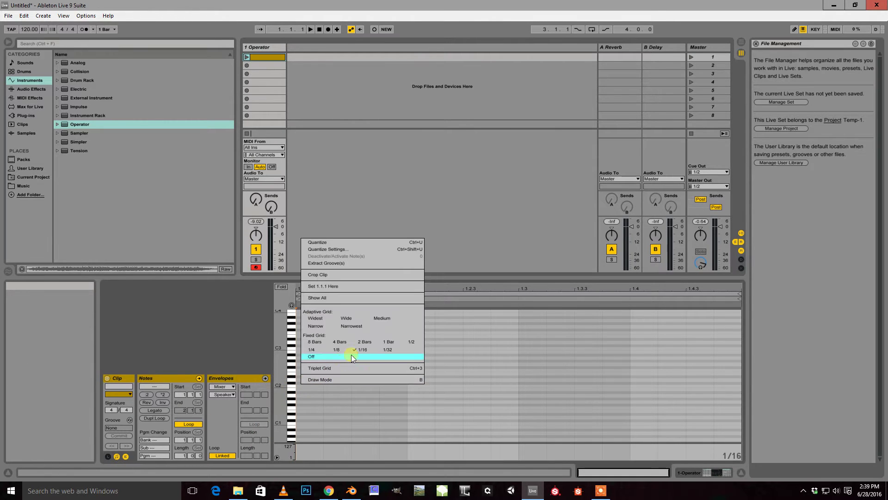
click(318, 348)
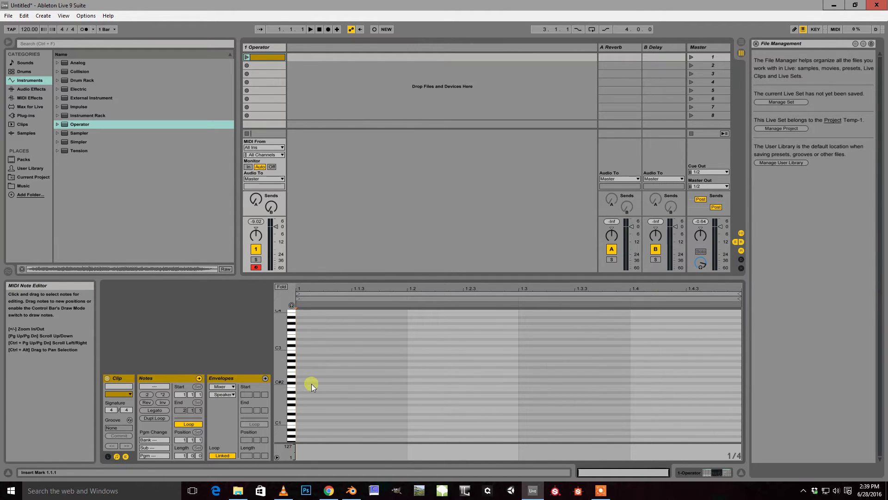
click(126, 456)
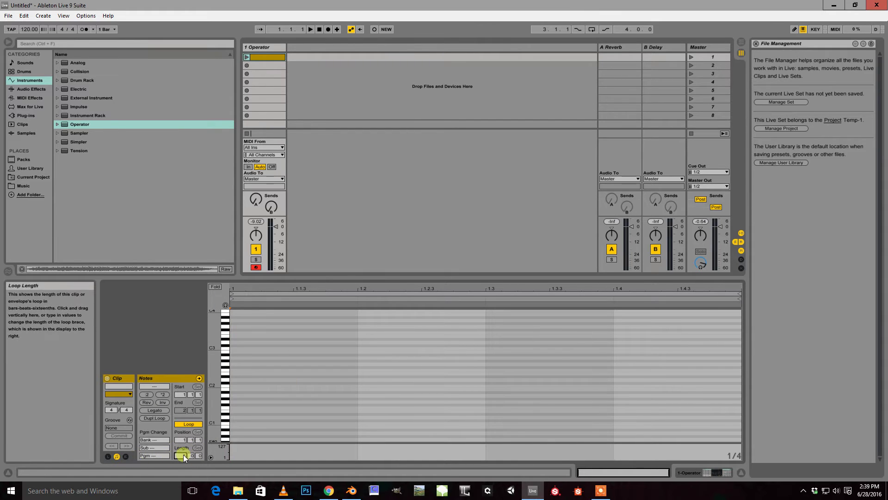
Add a C2 quarter note at the clip start and duplicate it out to bar 8
key(minus)
key(minus)
key(minus)
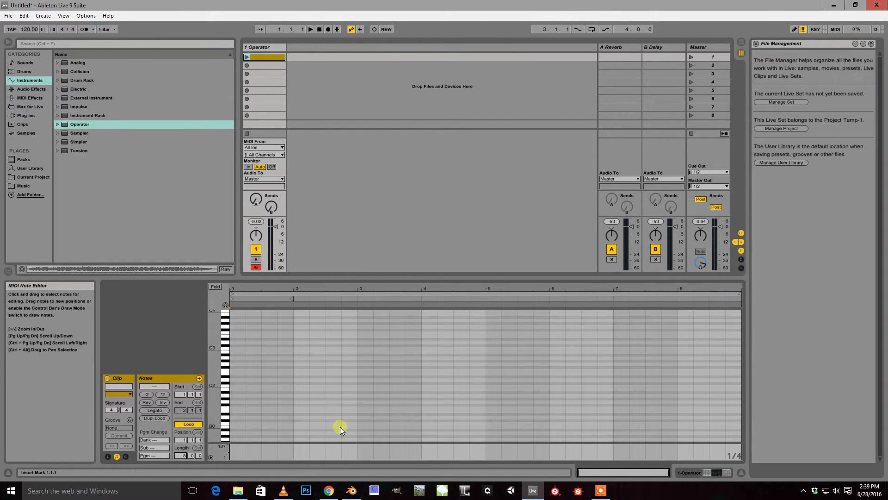
scroll(184, 456, up, 2)
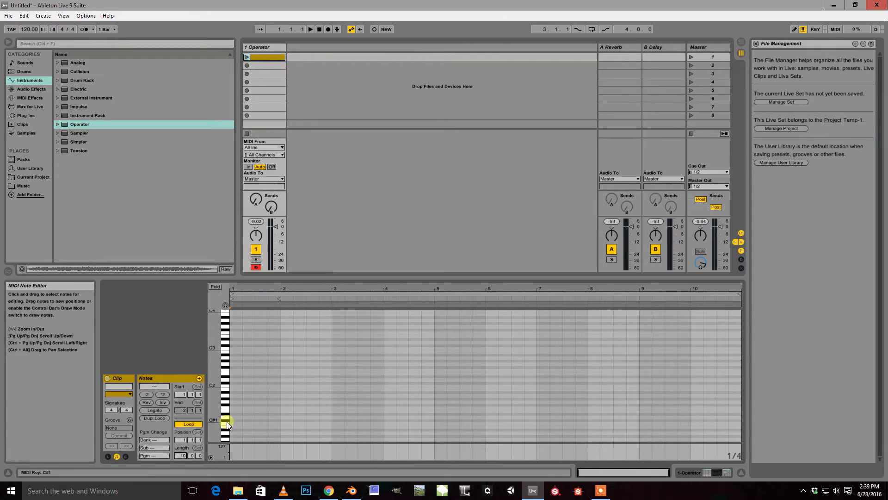
double_click(232, 385)
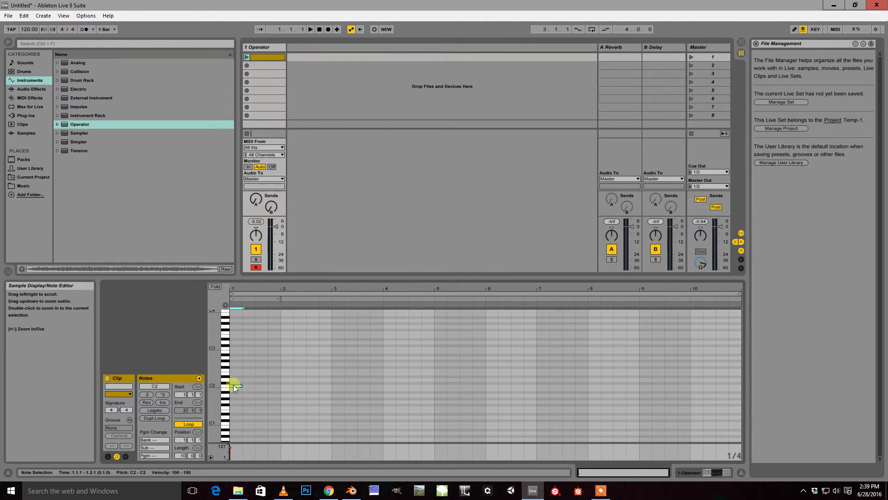
key(ctrl+d)
key(ctrl+d)
key(ctrl+d)
key(ctrl+d)
key(ctrl+d)
key(ctrl+d)
key(ctrl+d)
key(ctrl+d)
key(ctrl+d)
key(ctrl+d)
key(ctrl+d)
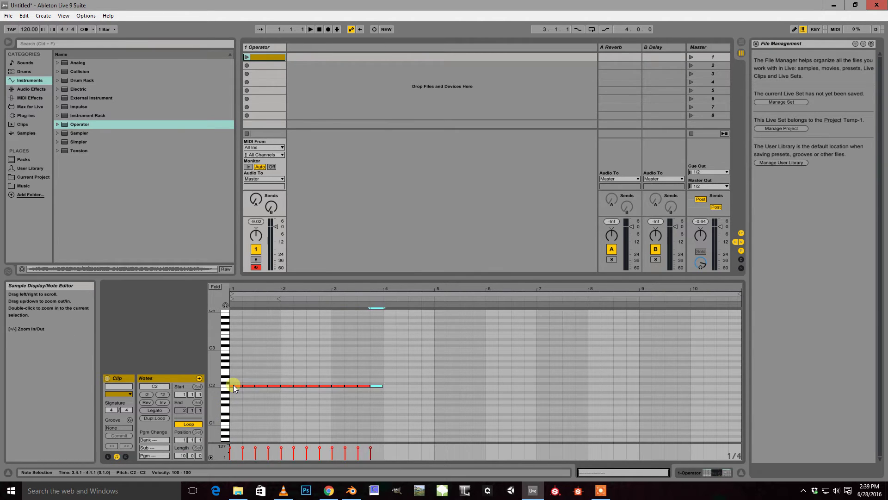
key(ctrl+d)
key(ctrl+d)
key(ctrl+d)
key(ctrl+d)
key(ctrl+d)
key(ctrl+d)
key(ctrl+d)
key(ctrl+d)
key(ctrl+d)
key(ctrl+d)
key(ctrl+d)
key(ctrl+d)
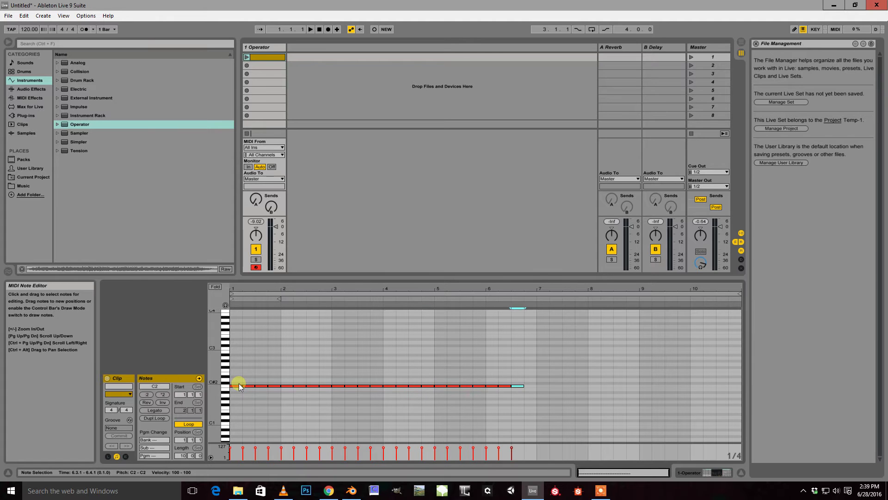
key(ctrl+d)
key(ctrl+d)
key(ctrl+d)
key(ctrl+d)
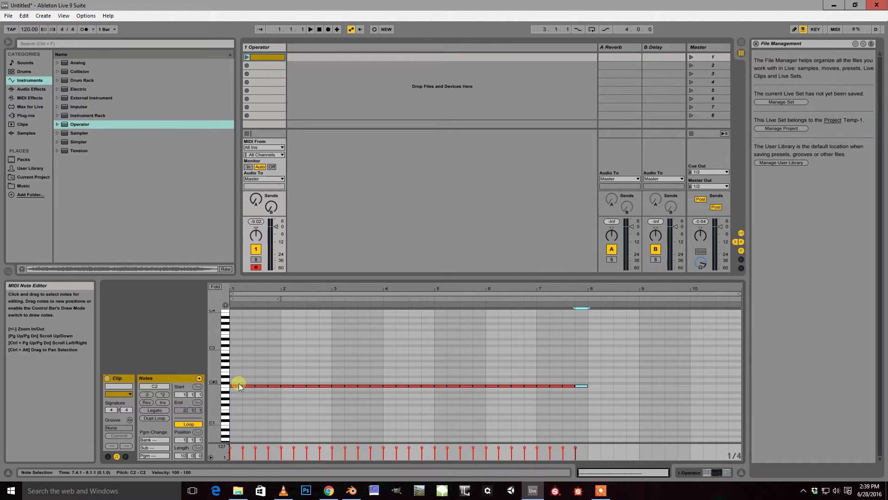
Turn on note preview and shift the whole note row up to C3
click(225, 305)
click(236, 386)
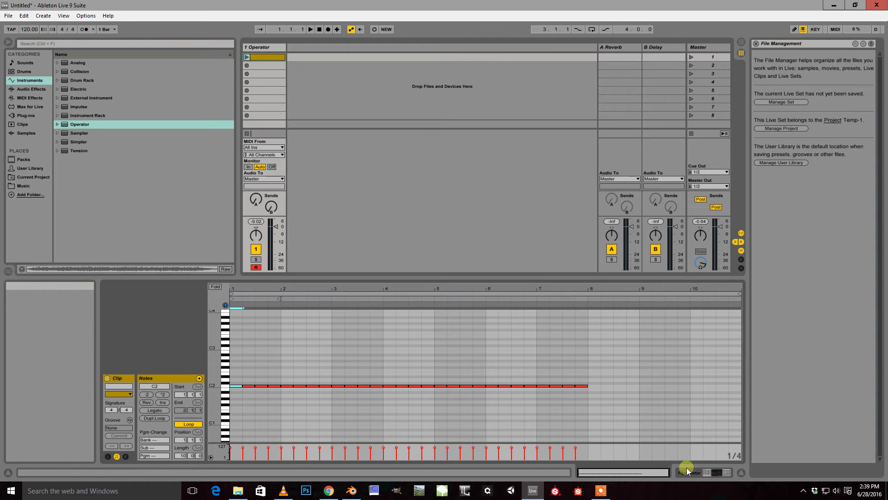
key(ctrl+a)
key(shift+Up)
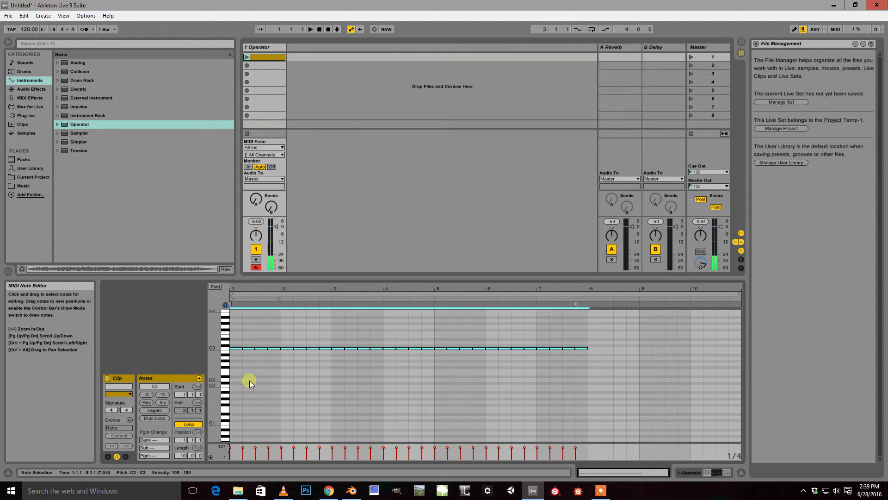
Set Operator's oscillator wave to Saw D and lengthen the envelope attack to 25.7 ms
click(249, 380)
click(692, 473)
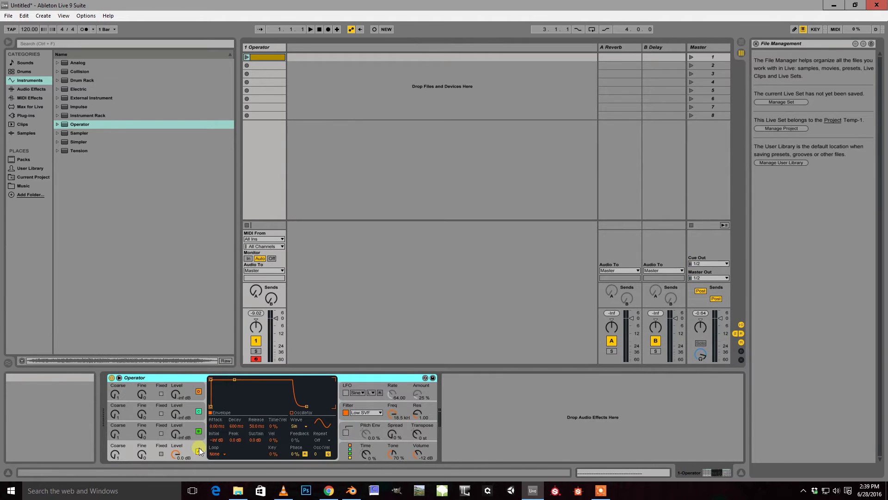
click(296, 428)
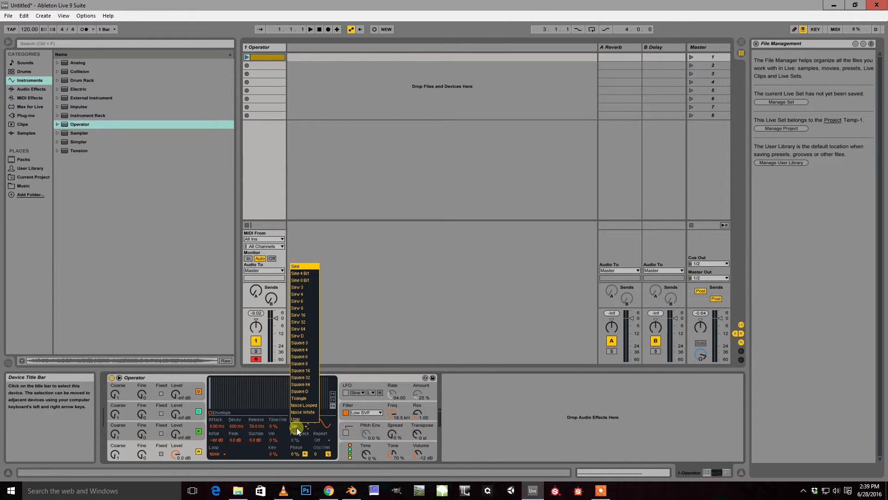
click(309, 336)
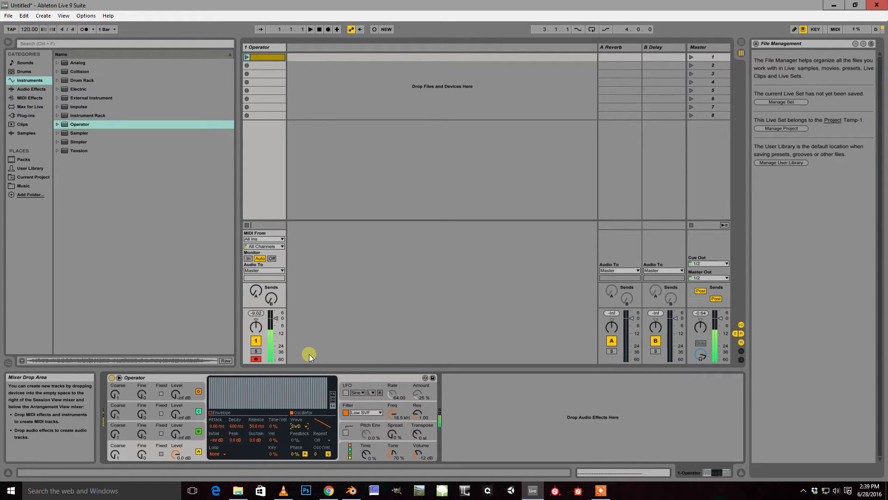
click(225, 413)
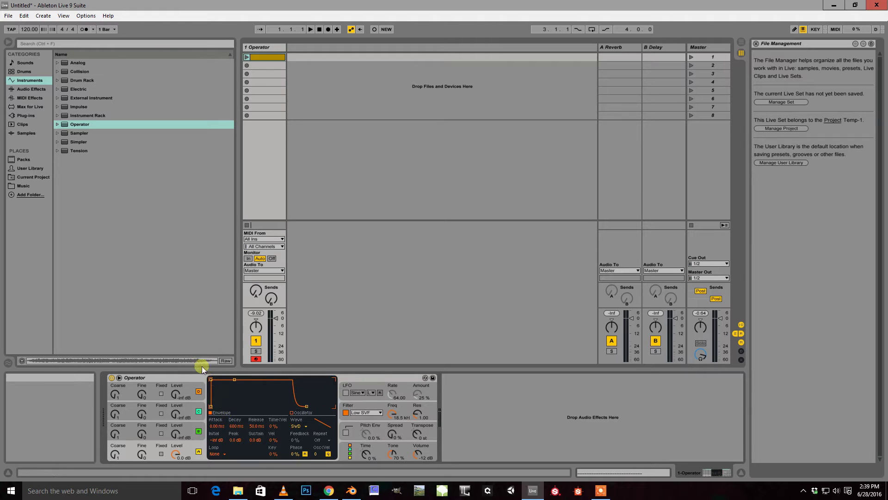
drag(211, 379, 226, 379)
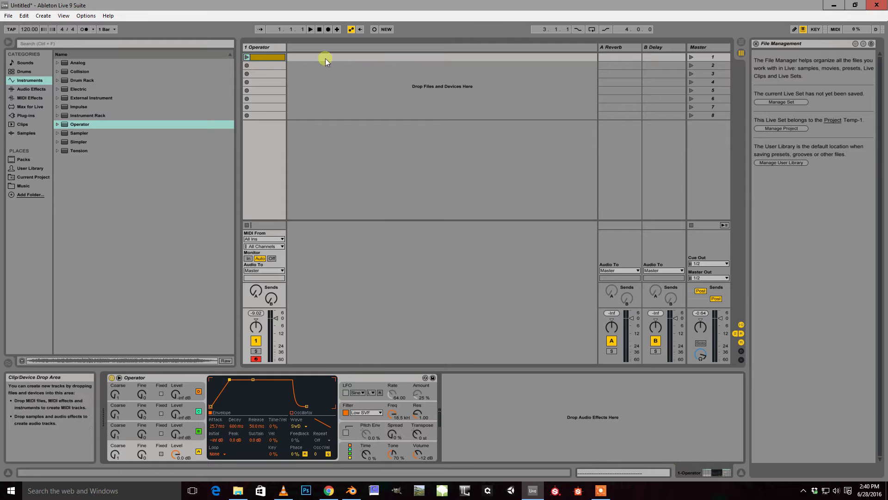
Draw an A Fine clip envelope ramping from minimum at bar 1 to 1000 near bar 9
click(634, 472)
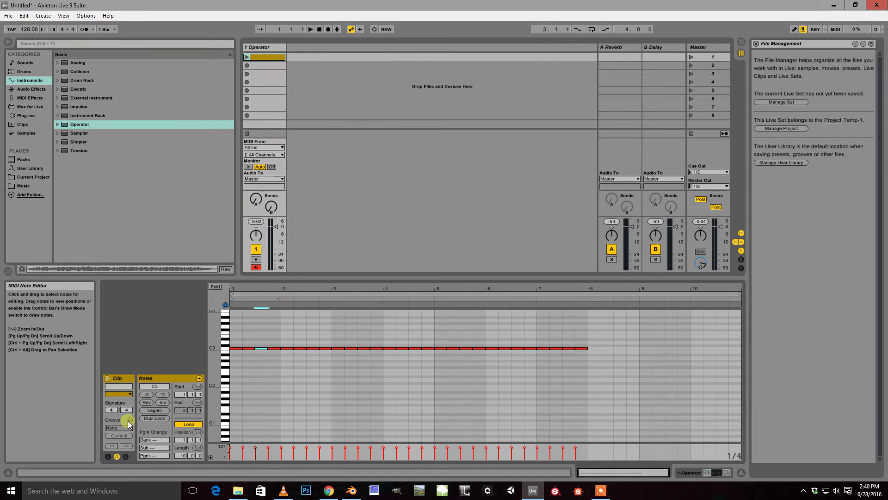
key(shift+Tab)
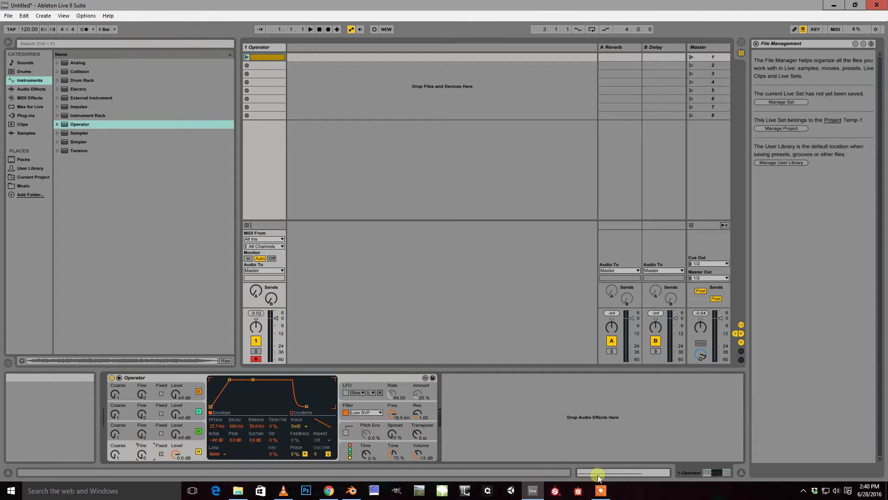
key(shift+Tab)
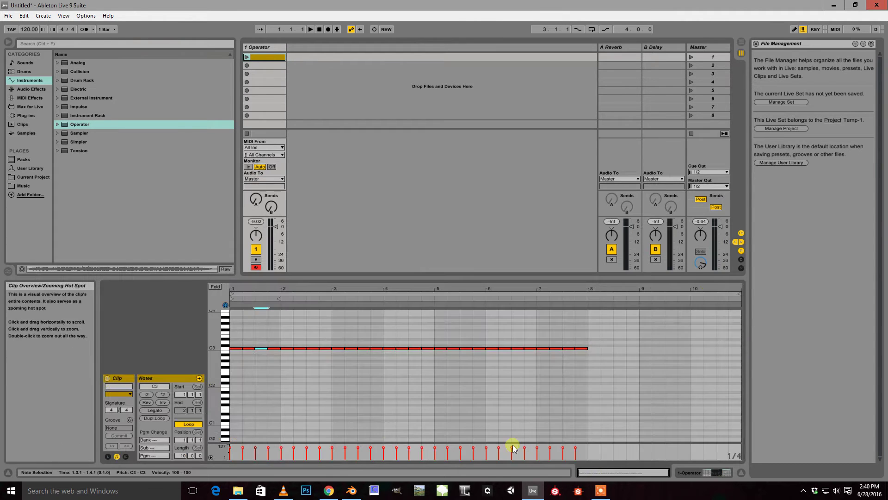
click(125, 456)
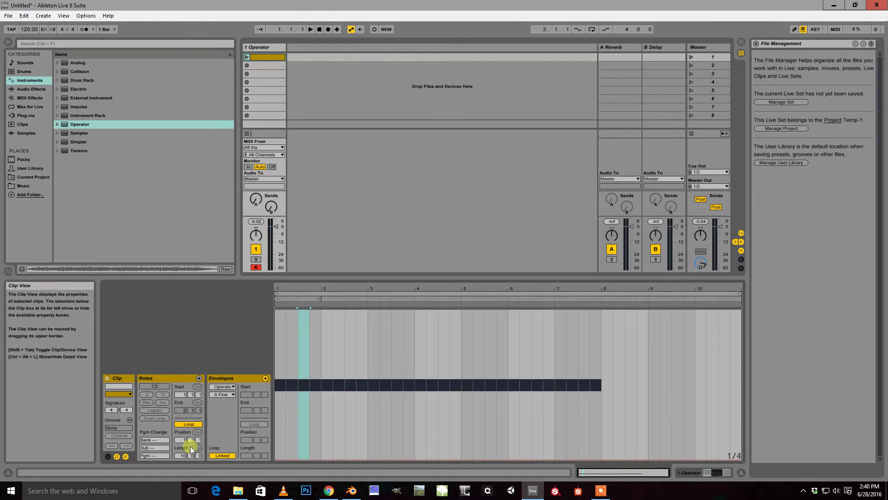
click(275, 459)
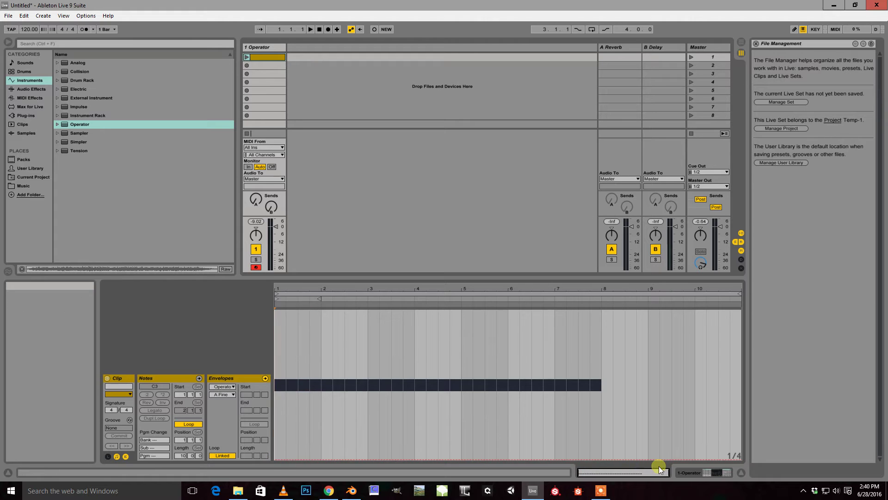
click(276, 459)
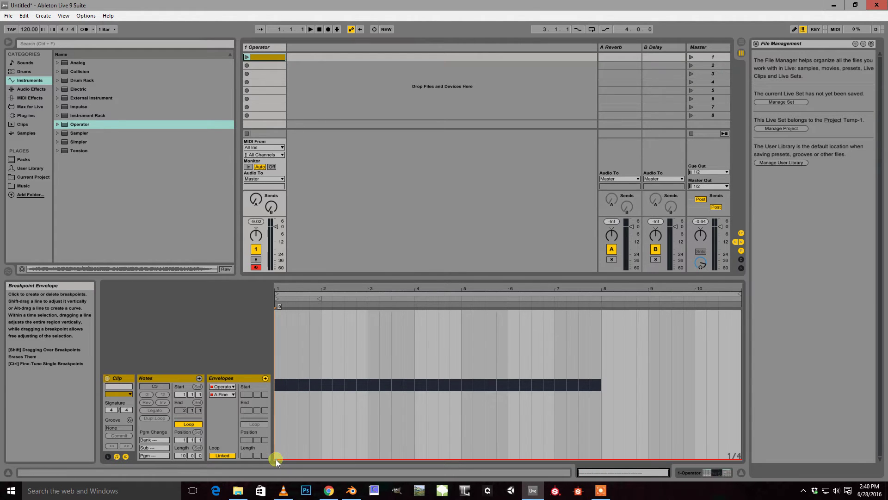
drag(618, 459, 650, 310)
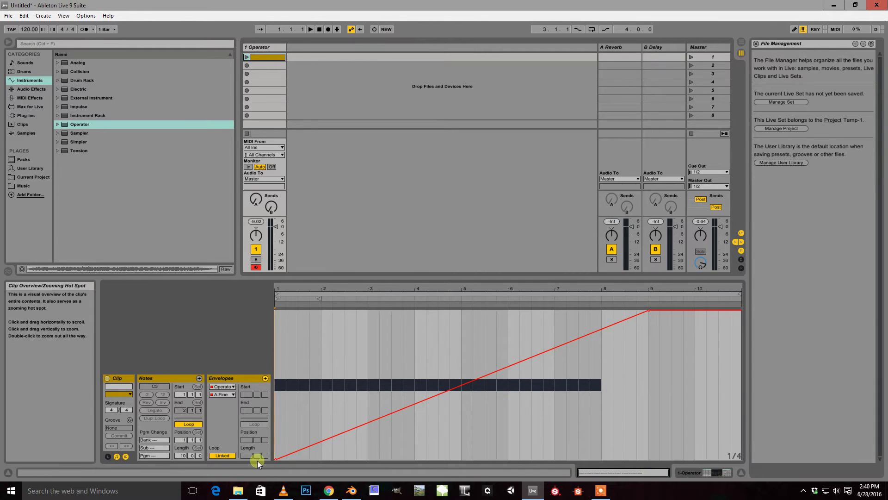
Duplicate the last bar of C3 notes so the row runs through bar 9
click(126, 456)
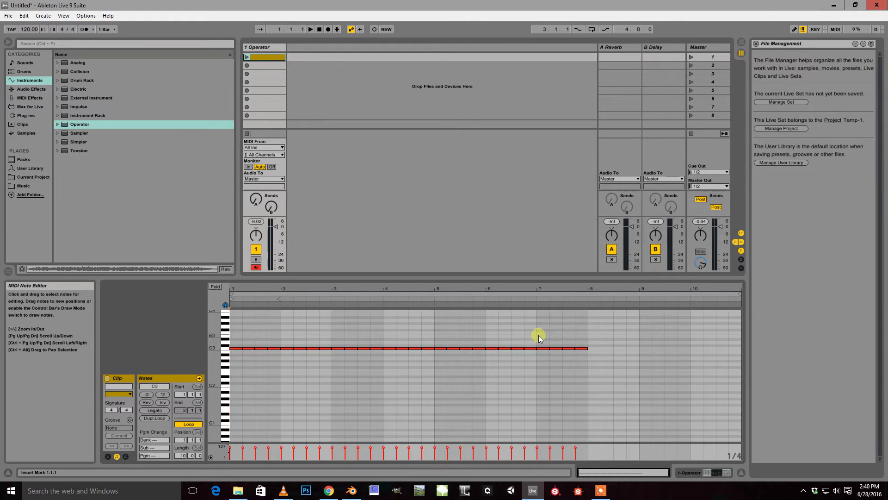
drag(538, 334, 579, 377)
key(ctrl+d)
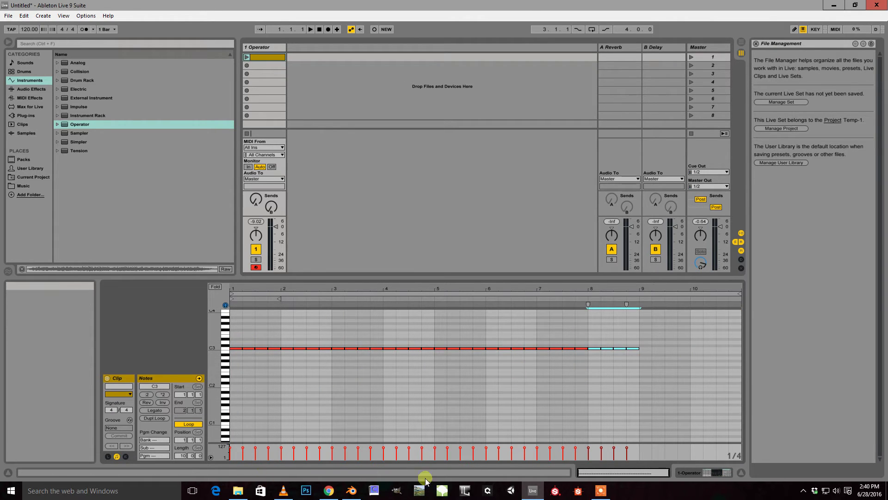
click(126, 456)
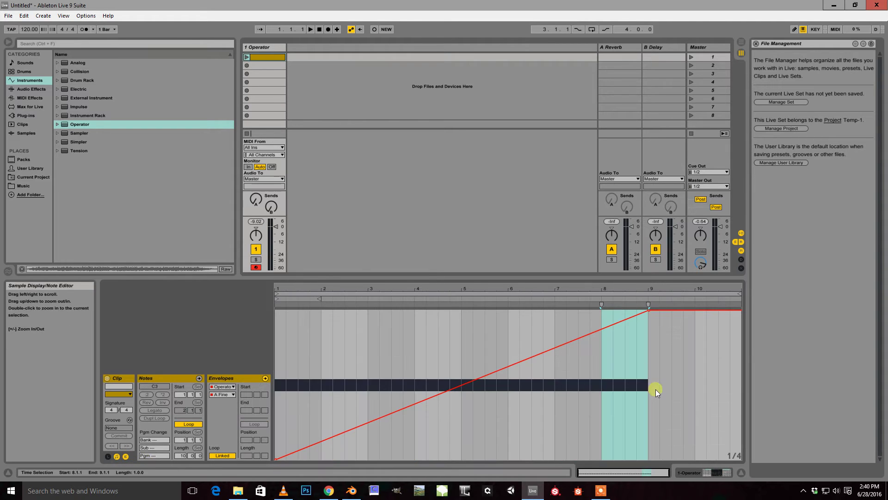
click(689, 473)
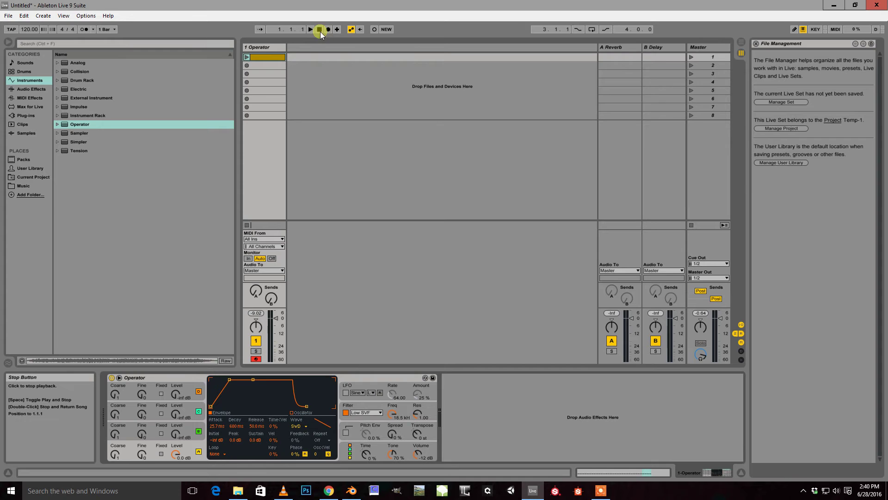
click(248, 57)
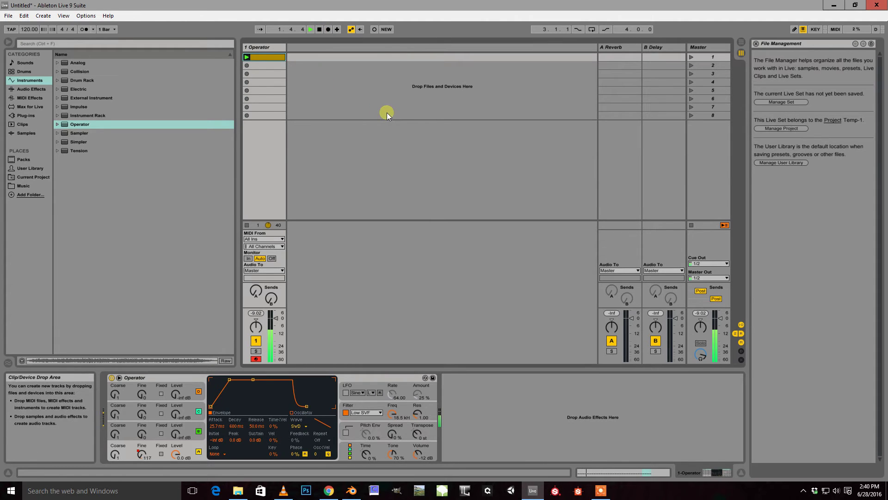
click(320, 29)
Add Reverb after Operator at 100% dry/wet, size 500, about 8 s decay, and audition it
click(38, 90)
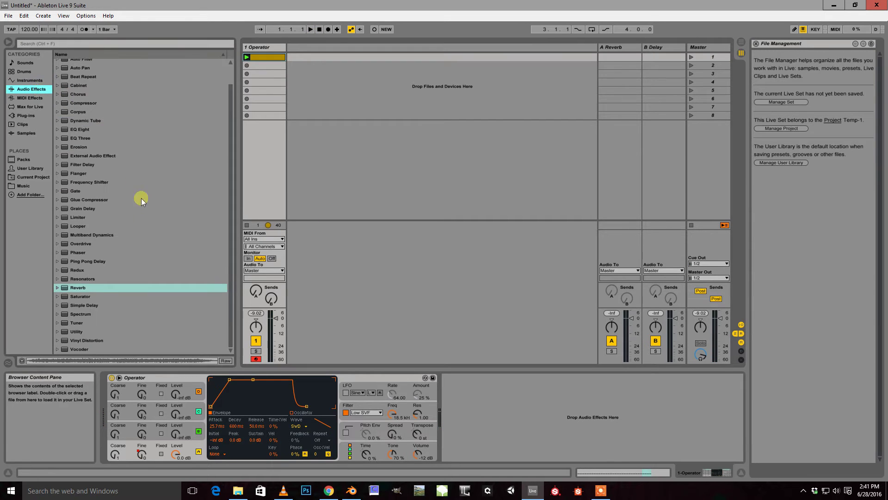
drag(79, 287, 511, 403)
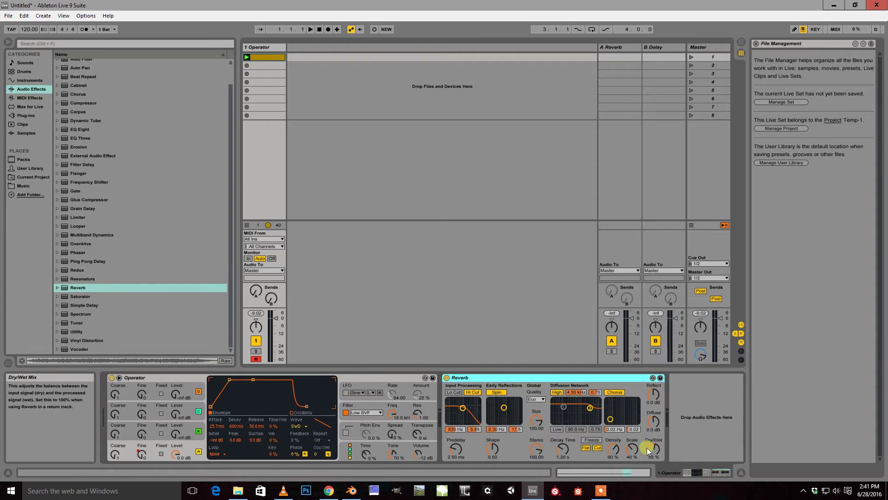
drag(654, 452, 655, 430)
drag(537, 420, 536, 398)
drag(562, 451, 562, 447)
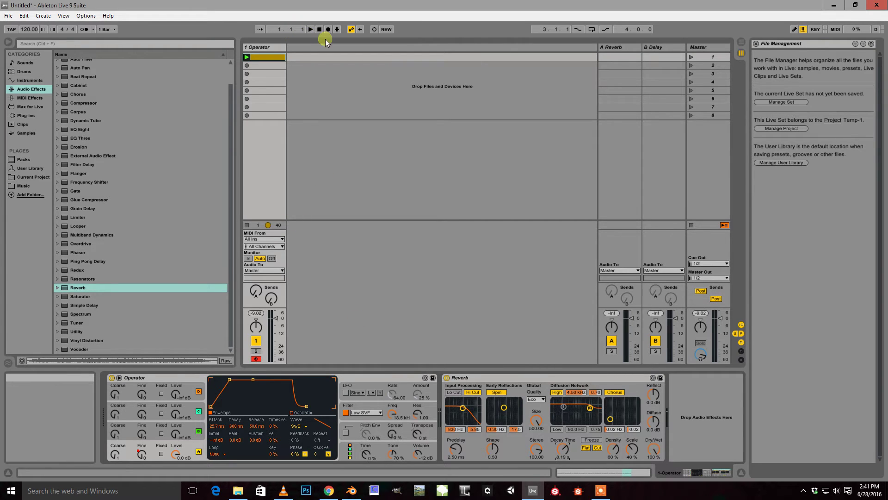
key(space)
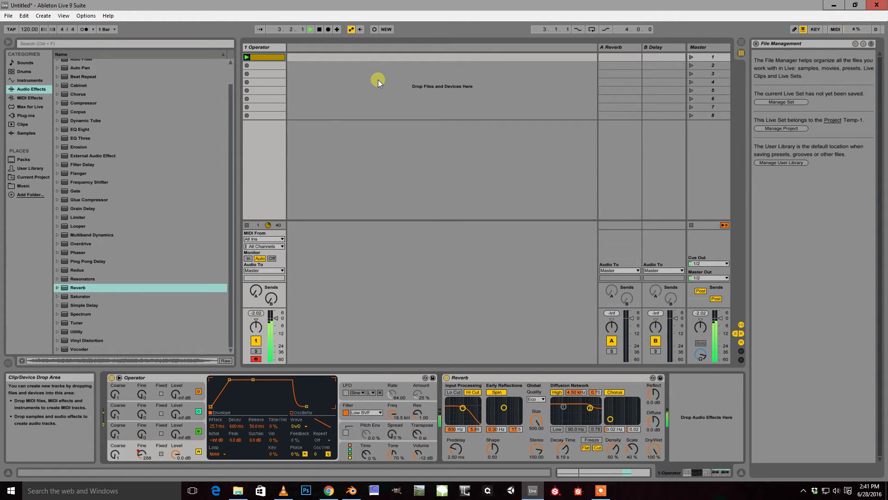
click(320, 29)
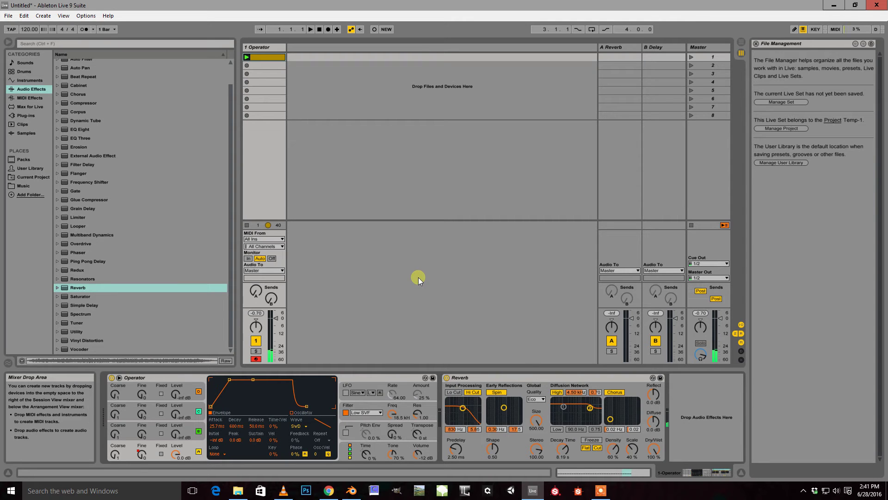
Draw a MIDI Ctrl Pitch Bend clip envelope rising to maximum at bar 9
click(619, 472)
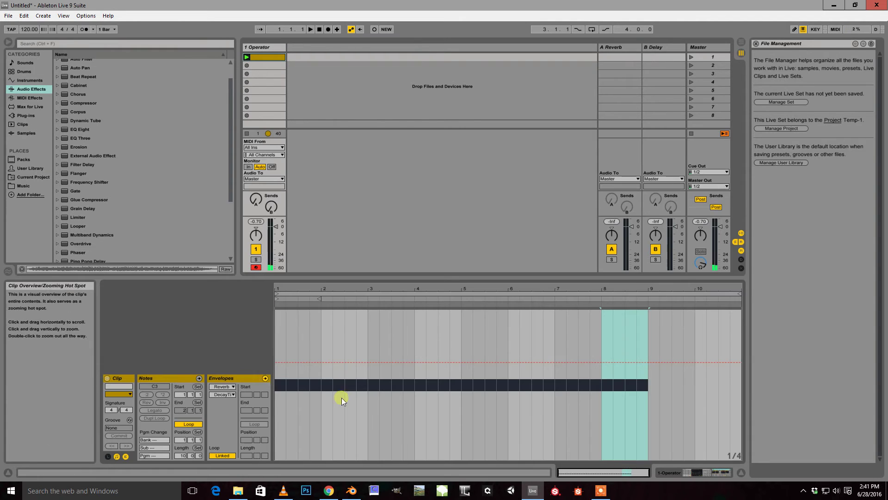
click(221, 387)
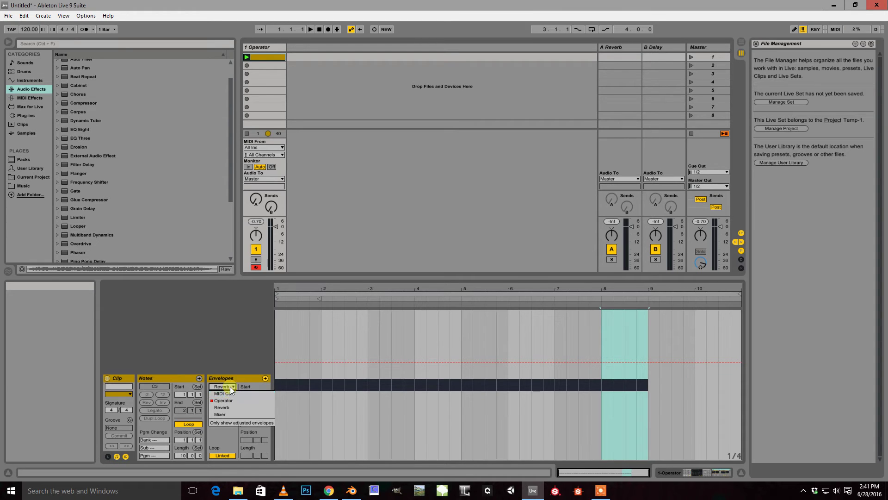
click(230, 393)
click(230, 395)
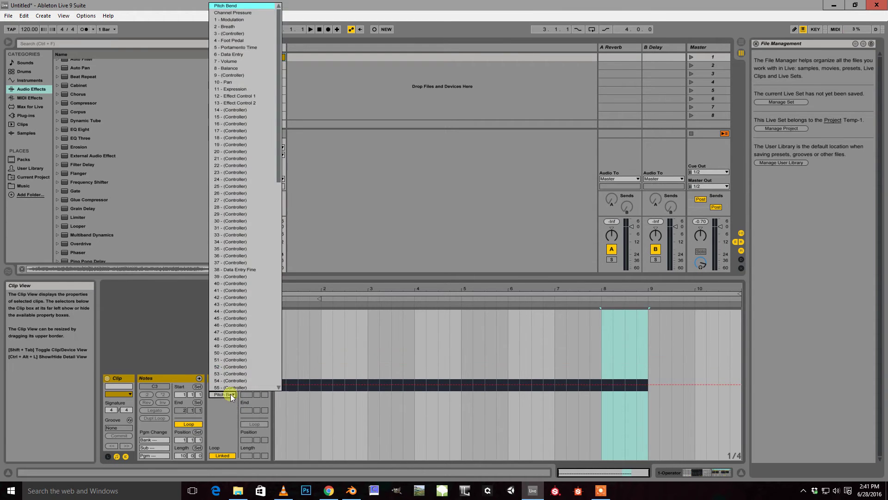
click(243, 6)
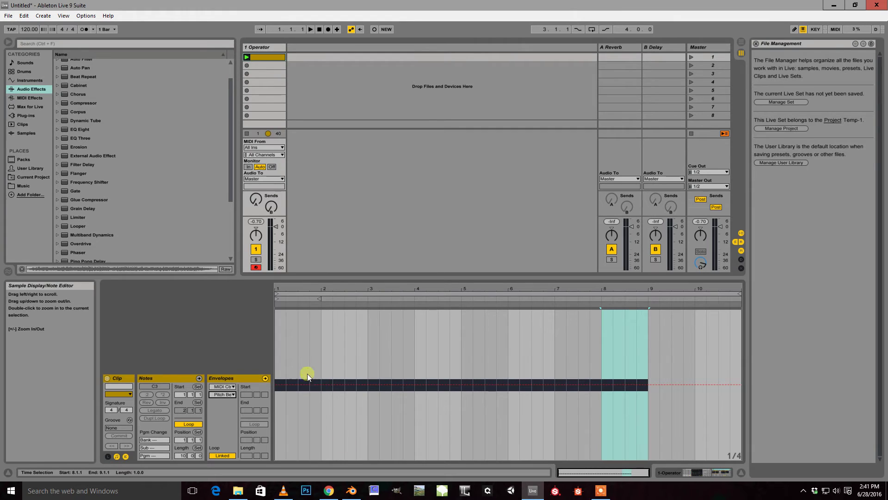
click(276, 384)
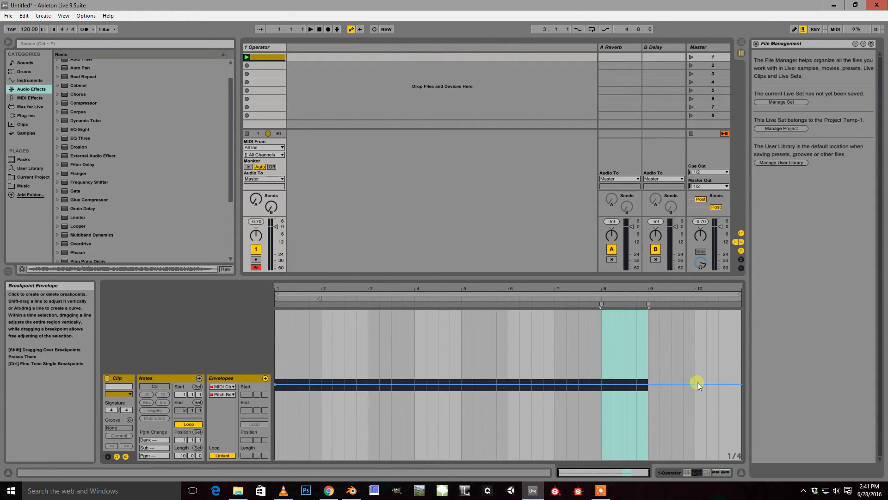
drag(648, 384, 646, 311)
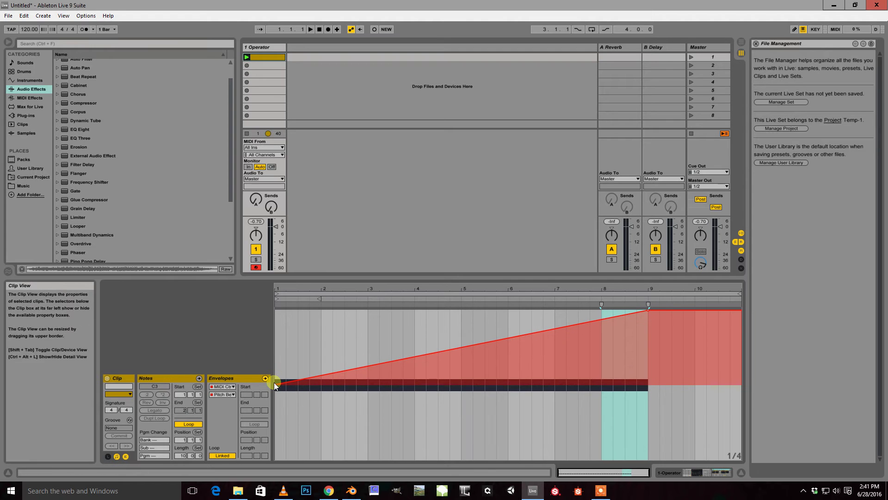
Play the clip from the start to hear the pitch rise, stop, and return to the device chain
click(310, 29)
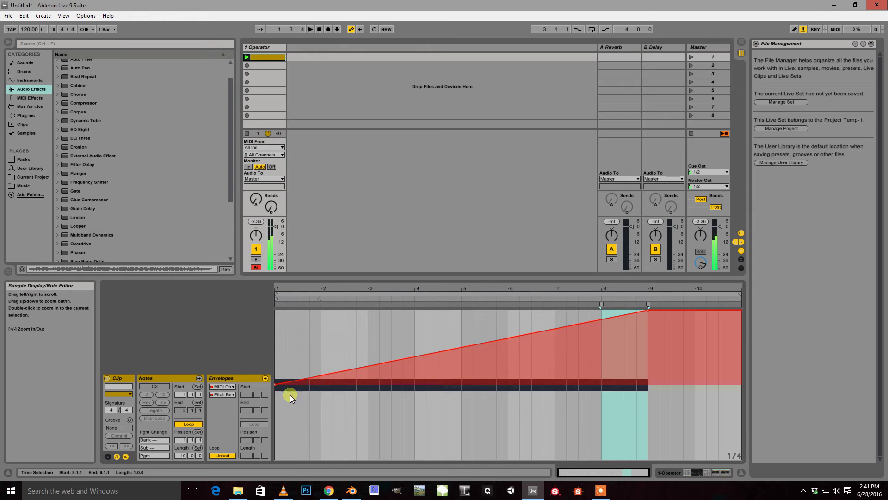
click(320, 29)
click(311, 29)
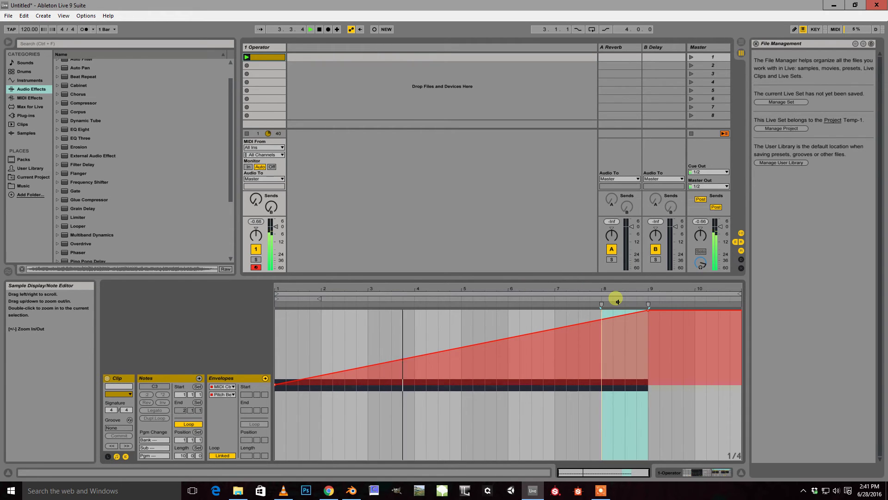
click(319, 29)
key(shift+Tab)
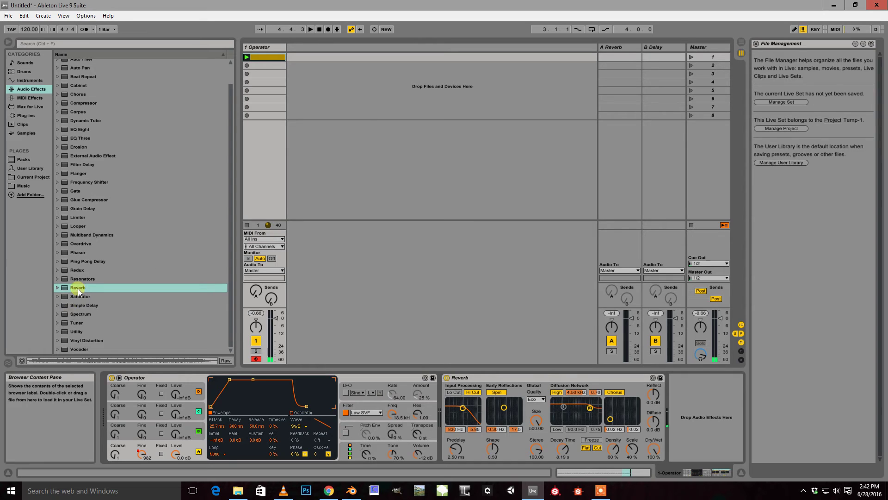
Insert a new audio track, 2 Audio, next to the 1 Operator track
click(266, 47)
right_click(304, 62)
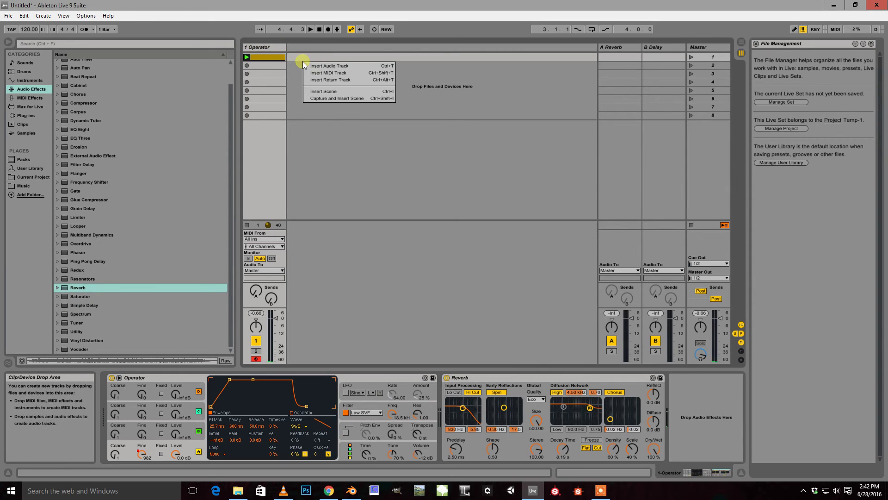
click(309, 65)
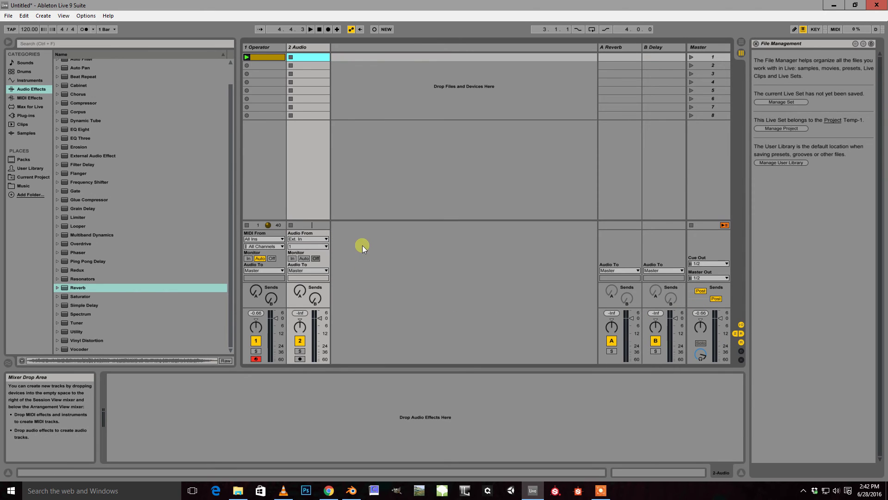
Set 2 Audio's monitoring to In and route 1 Operator's Audio To output to 2-Audio
click(295, 259)
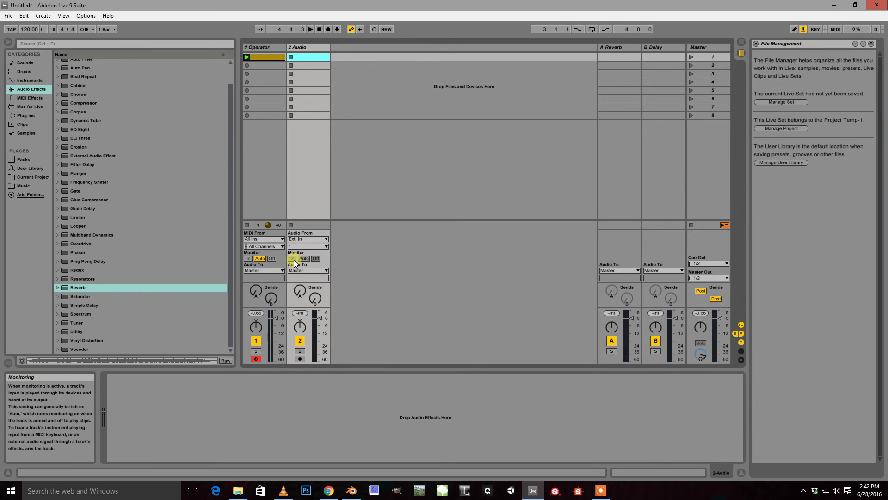
click(741, 324)
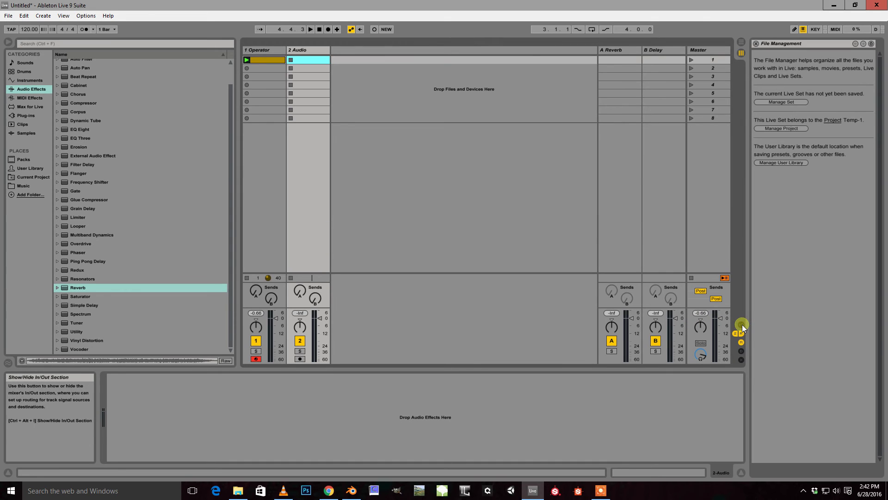
click(742, 324)
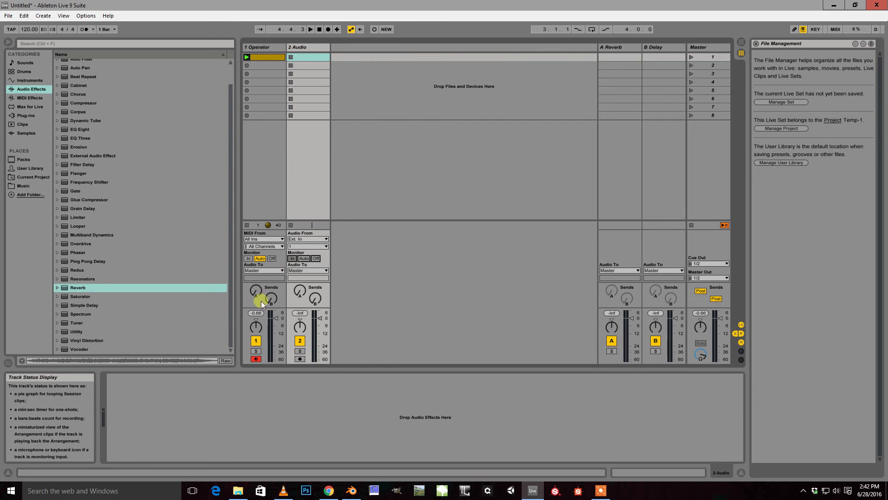
click(268, 270)
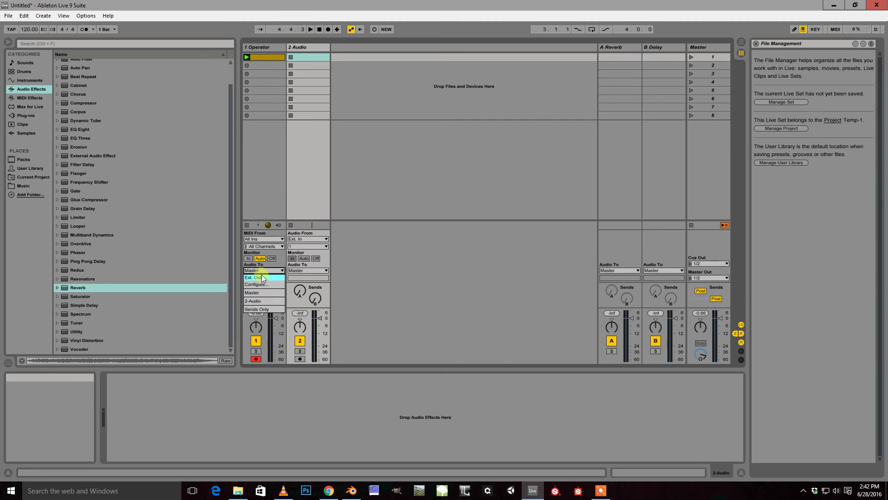
click(263, 300)
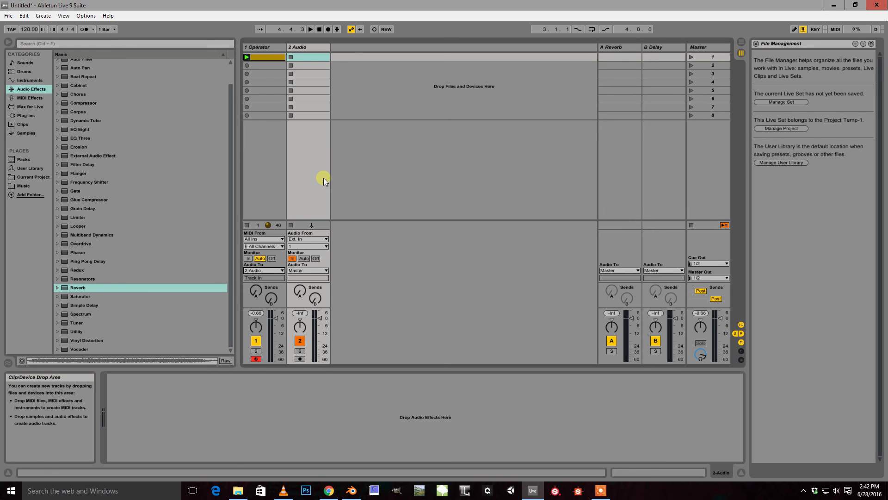
Arm 2 Audio, return to 1.1.1, and record the riser into clip 2-Audio-1
click(299, 359)
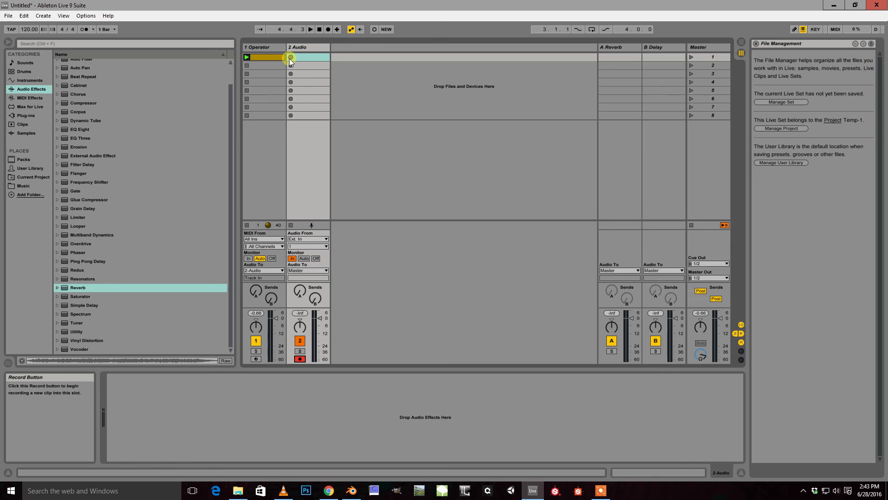
click(319, 29)
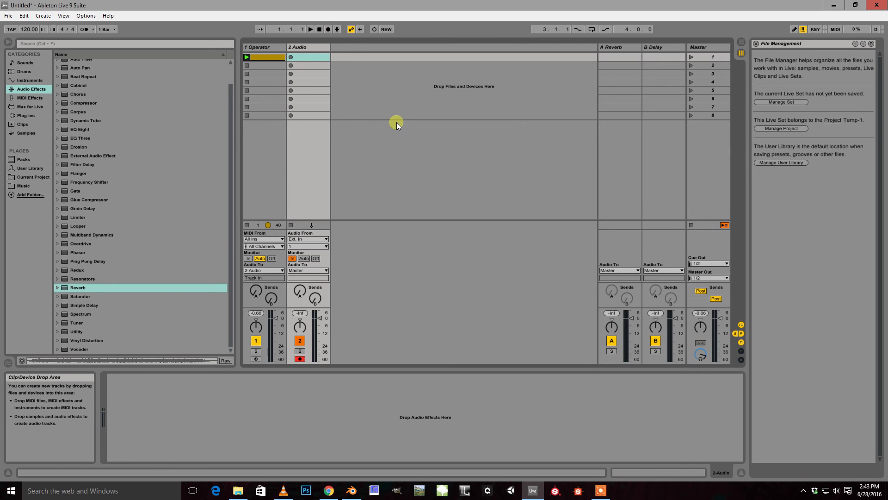
click(291, 58)
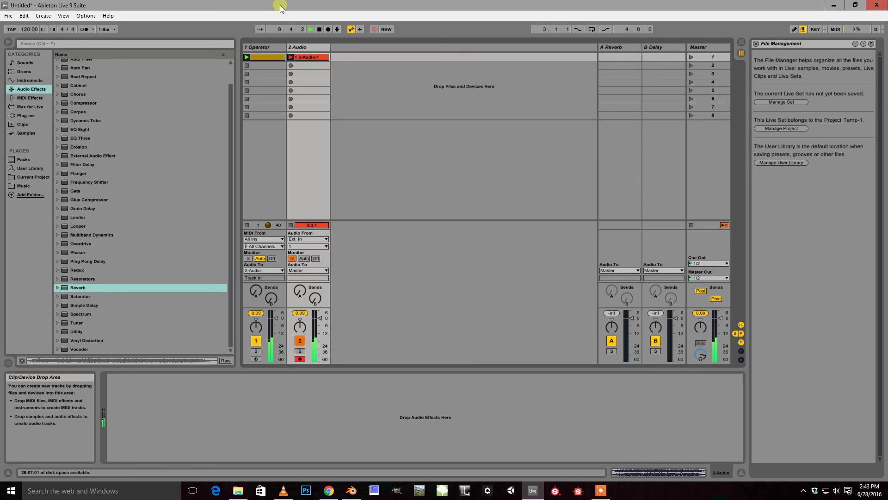
click(319, 29)
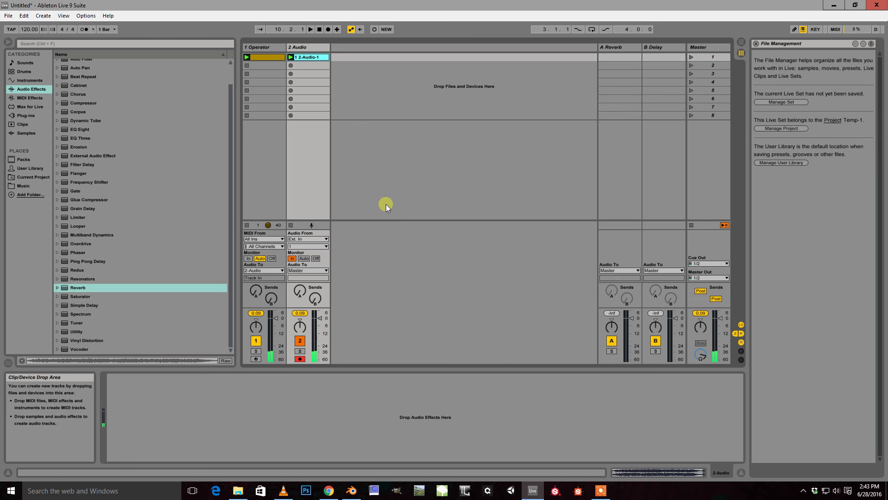
Store clip 2-Audio-1 as a Live Clip in the User Library's Samples folder, beside Riser1.alc
click(684, 472)
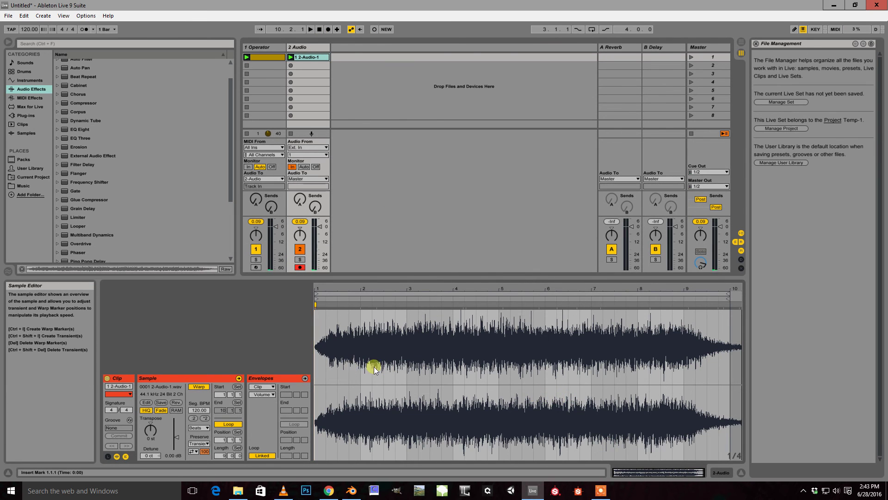
click(27, 170)
drag(307, 57, 115, 139)
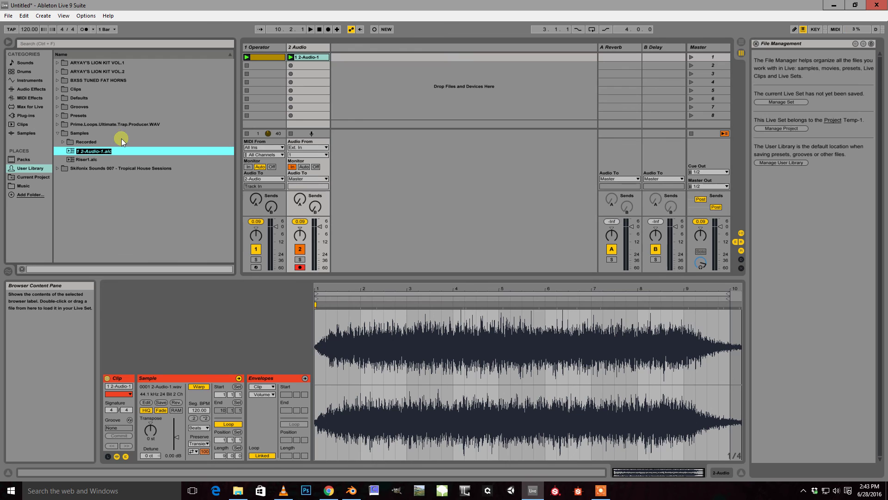